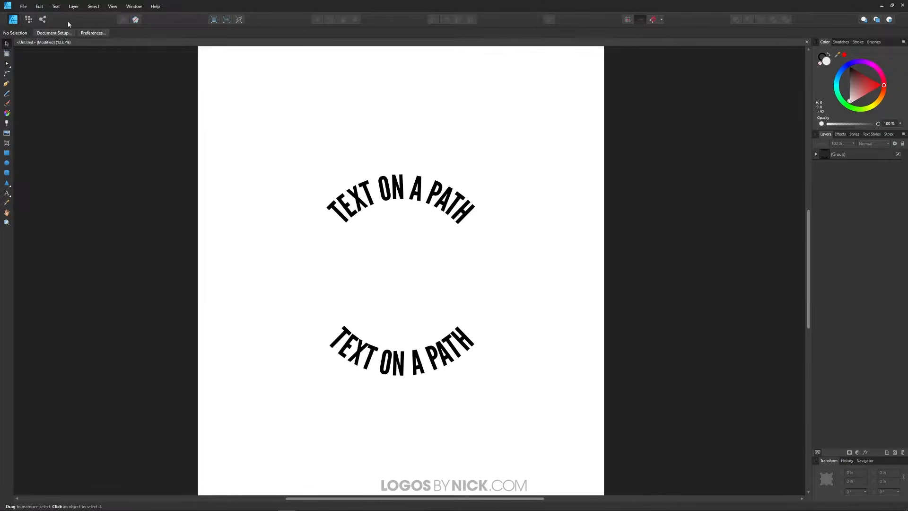
Create a new Letter-size print document, 8.5 × 11 in, in portrait orientation.
{"action": "left_click", "coordinate": [24, 7]}
{"action": "left_click", "coordinate": [29, 22]}
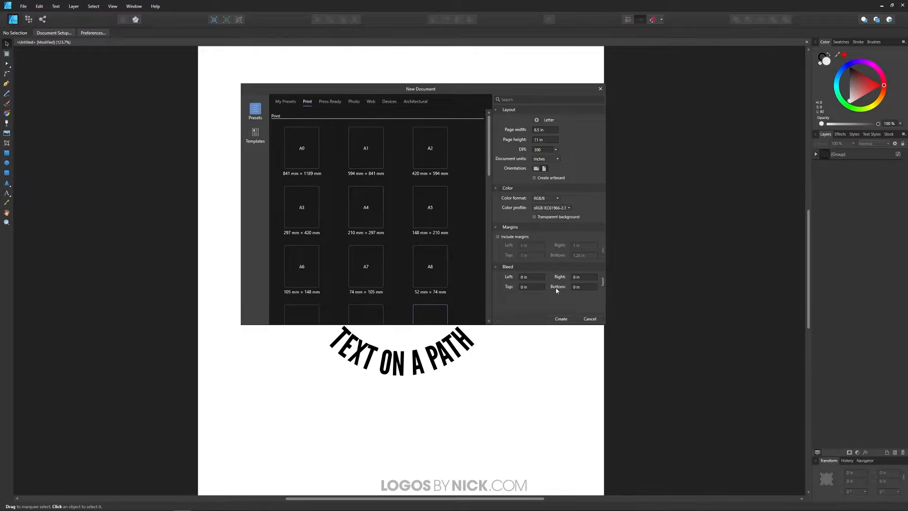
{"action": "left_click", "coordinate": [561, 319]}
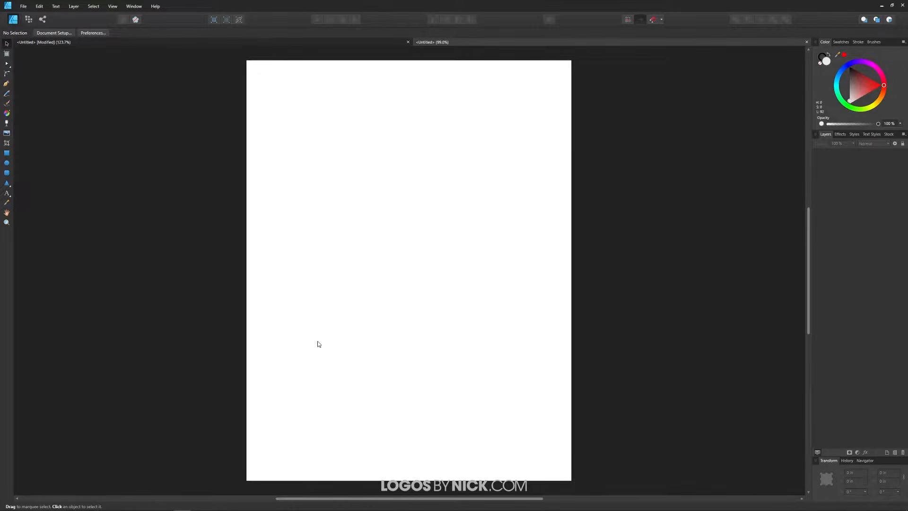
Draw a circle about 4.4 in in diameter and centre it horizontally and vertically on the page.
{"action": "left_click", "coordinate": [7, 163]}
{"action": "mouse_move", "coordinate": [347, 164]}
{"action": "left_mouse_down"}
{"action": "mouse_move", "coordinate": [462, 260]}
{"action": "mouse_move", "coordinate": [424, 372]}
{"action": "mouse_move", "coordinate": [453, 276]}
{"action": "mouse_move", "coordinate": [523, 324]}
{"action": "left_mouse_up"}
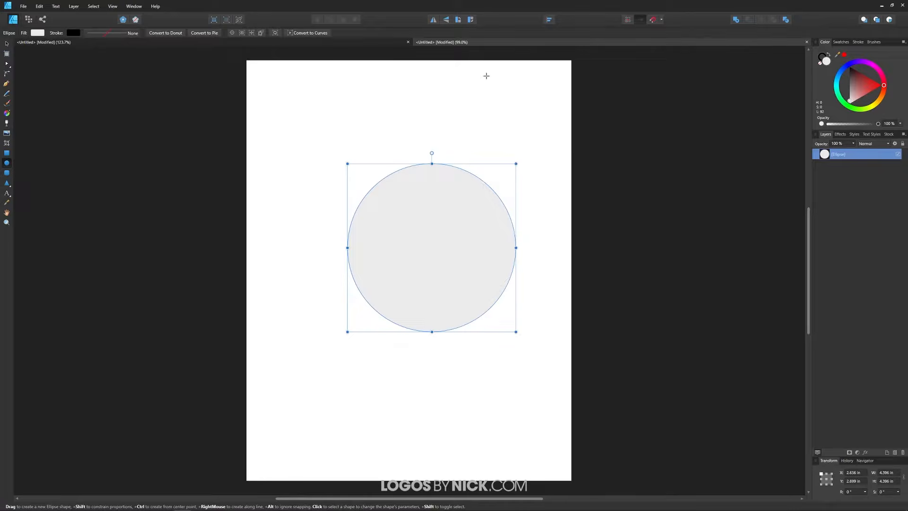
{"action": "left_click", "coordinate": [549, 20]}
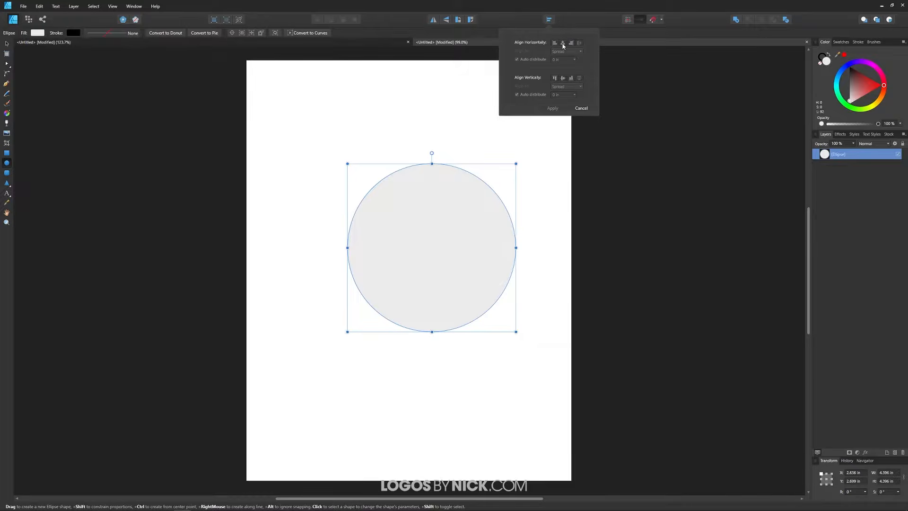
{"action": "left_click", "coordinate": [563, 43]}
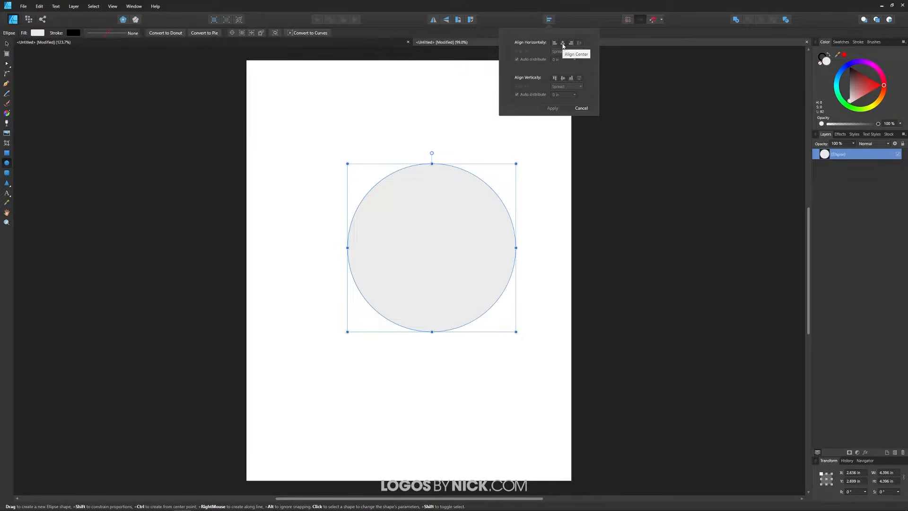
{"action": "left_click", "coordinate": [563, 78]}
{"action": "left_click", "coordinate": [550, 20]}
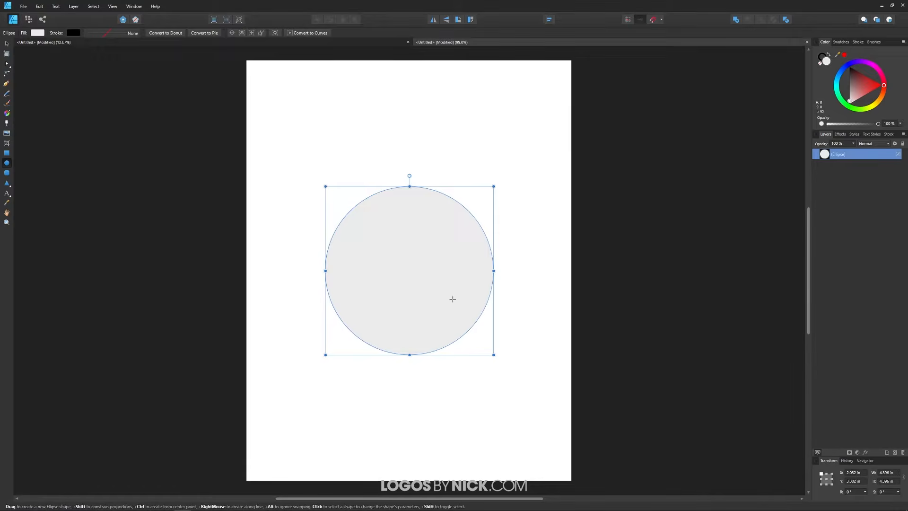
{"action": "left_click", "coordinate": [555, 253]}
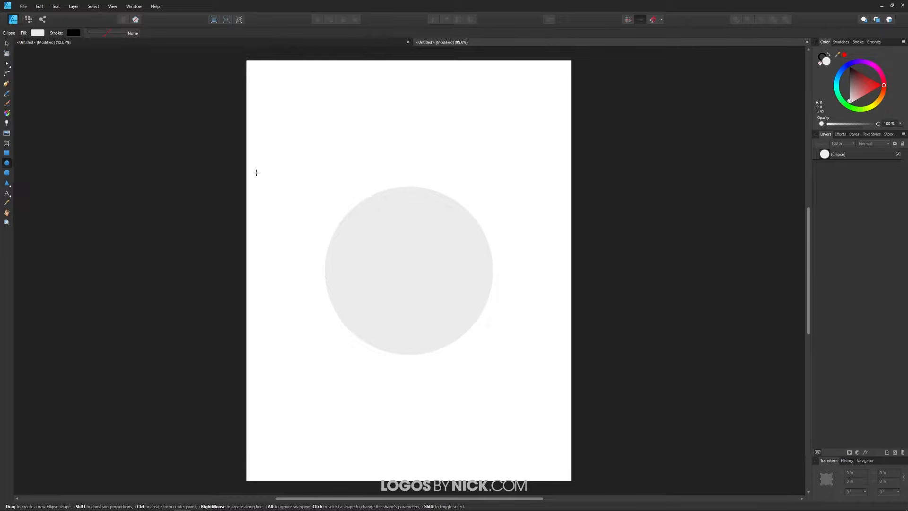
Convert the circle to a text path and enter TEXT ON A PATH along its outside.
{"action": "left_click", "coordinate": [6, 44]}
{"action": "left_click", "coordinate": [444, 265]}
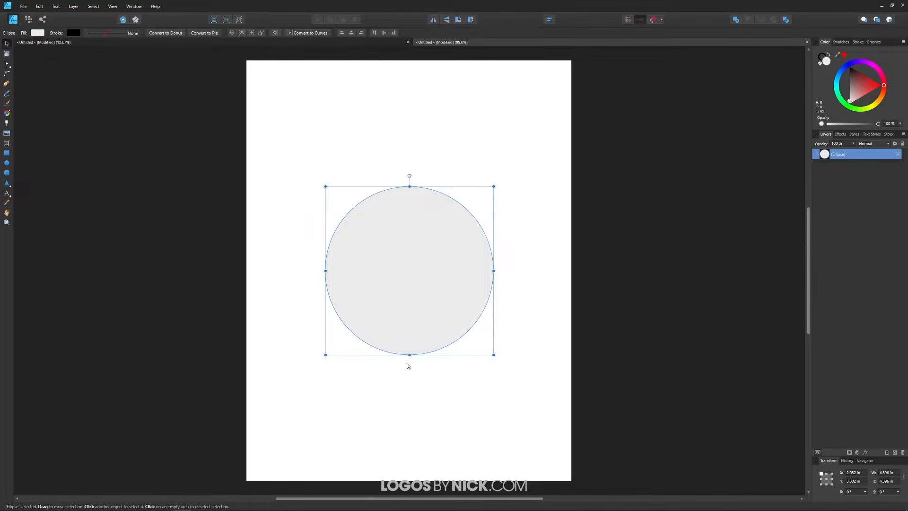
{"action": "left_click", "coordinate": [9, 195]}
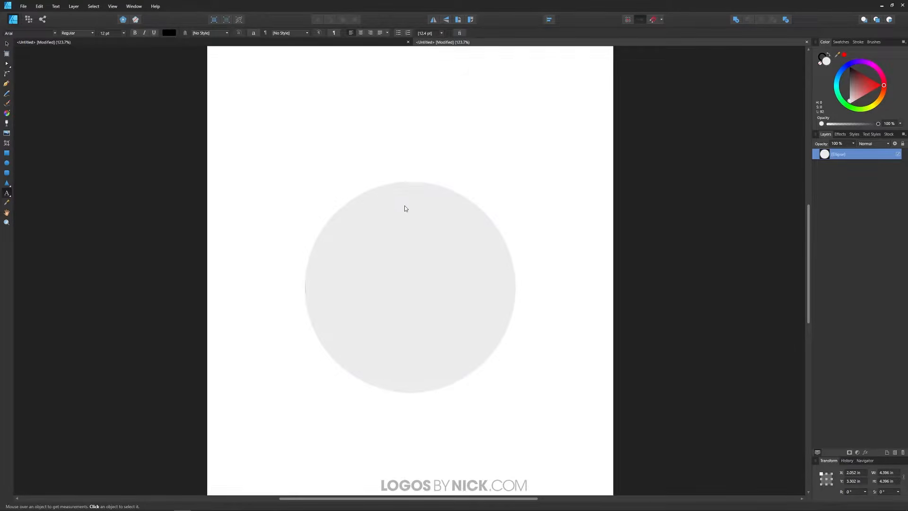
{"action": "scroll", "coordinate": [406, 208], "scroll_direction": "up", "scroll_amount": 1}
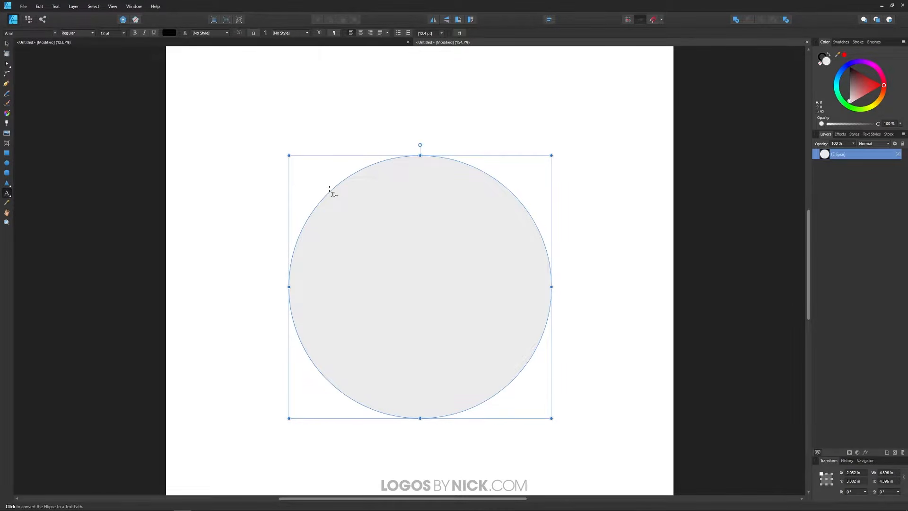
{"action": "left_click", "coordinate": [329, 189]}
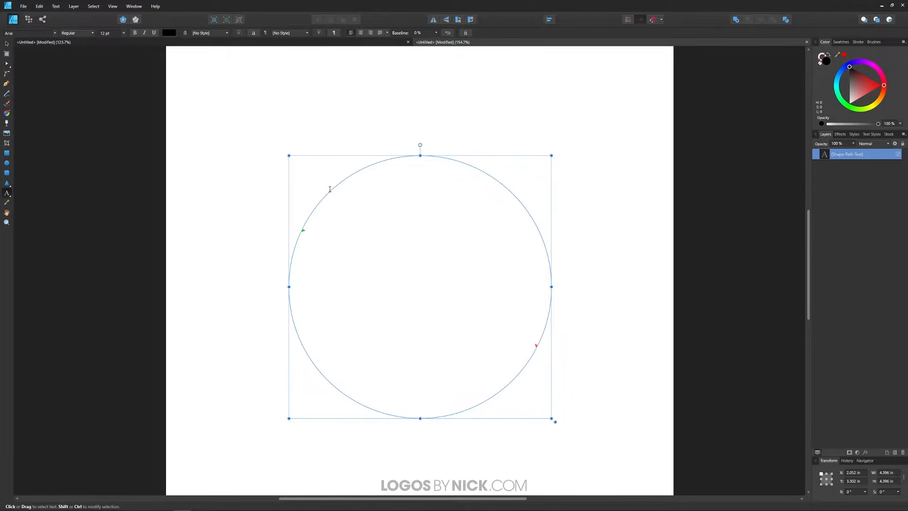
{"action": "type", "text": "TEXT ON A"}
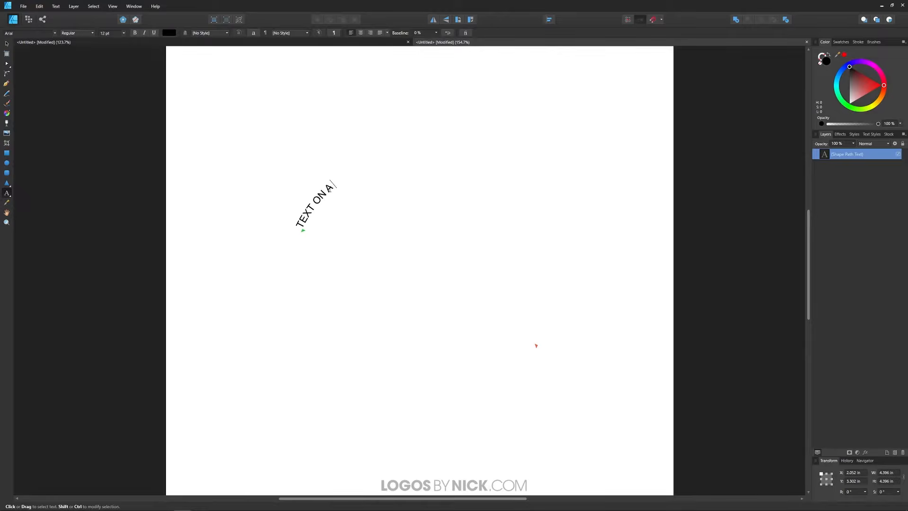
{"action": "type", "text": " PATH"}
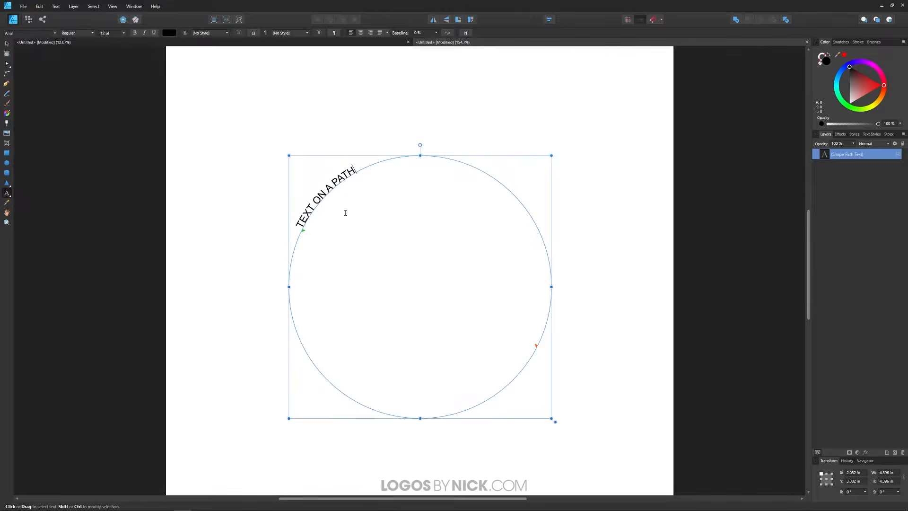
Reverse the text path to flip the text inside the circle, and restore its original direction.
{"action": "left_click", "coordinate": [448, 32]}
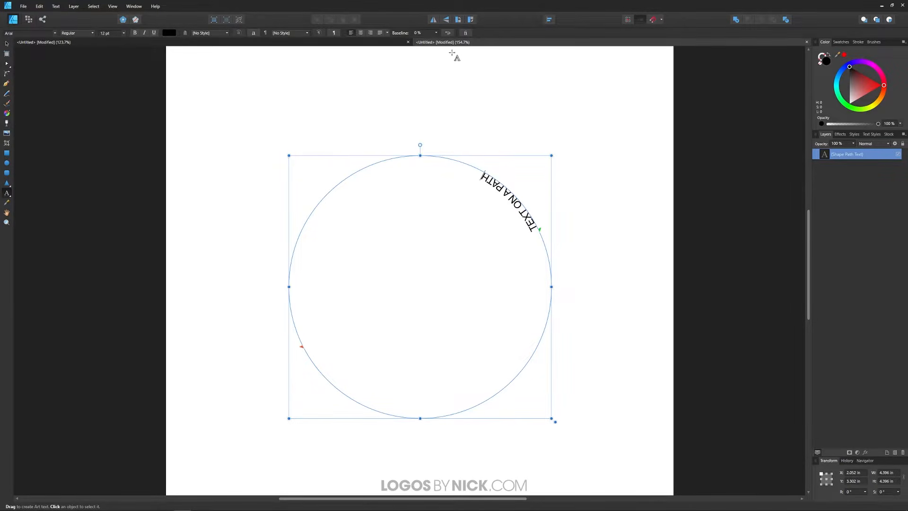
{"action": "left_click", "coordinate": [450, 34]}
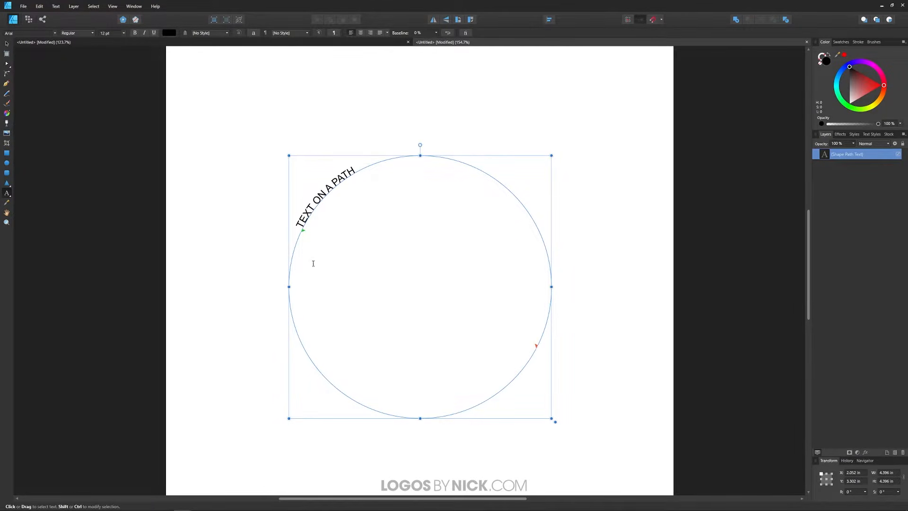
Place the text's start and end points at the circle's leftmost and rightmost points and centre-align the text over the top.
{"action": "left_click_drag", "start_coordinate": [307, 232], "coordinate": [299, 245]}
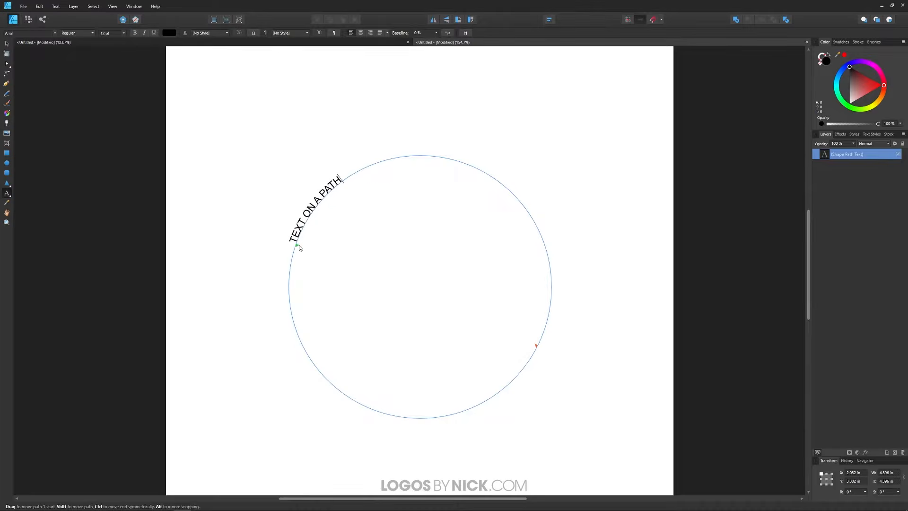
{"action": "left_click_drag", "start_coordinate": [536, 346], "coordinate": [519, 219]}
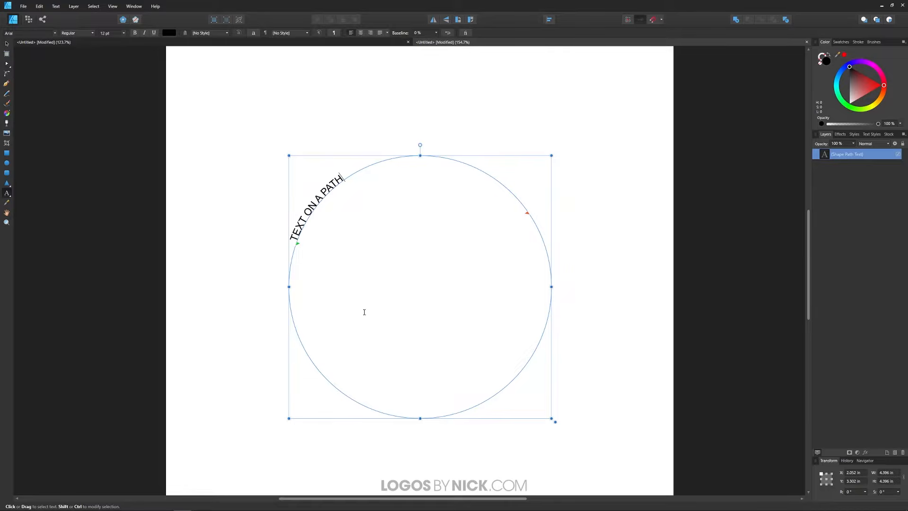
{"action": "left_click_drag", "start_coordinate": [526, 215], "coordinate": [557, 288]}
{"action": "left_click_drag", "start_coordinate": [298, 243], "coordinate": [294, 289]}
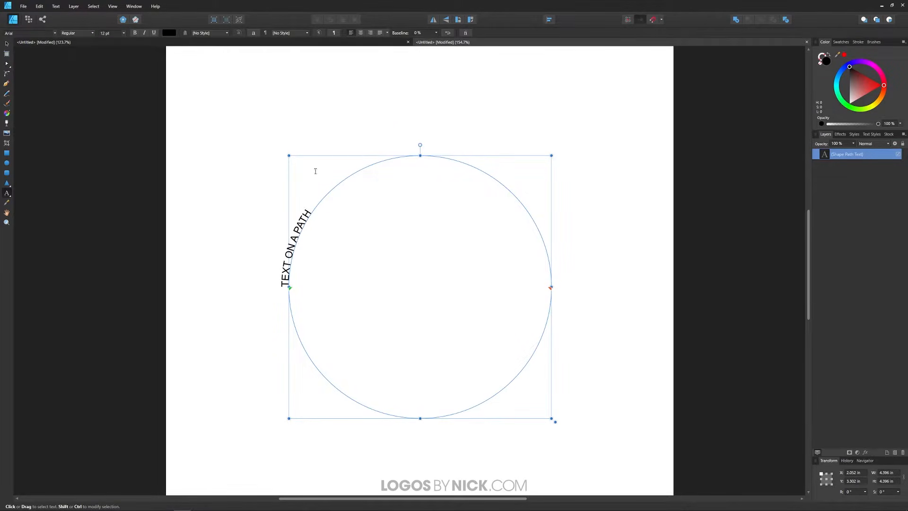
{"action": "left_click", "coordinate": [361, 33]}
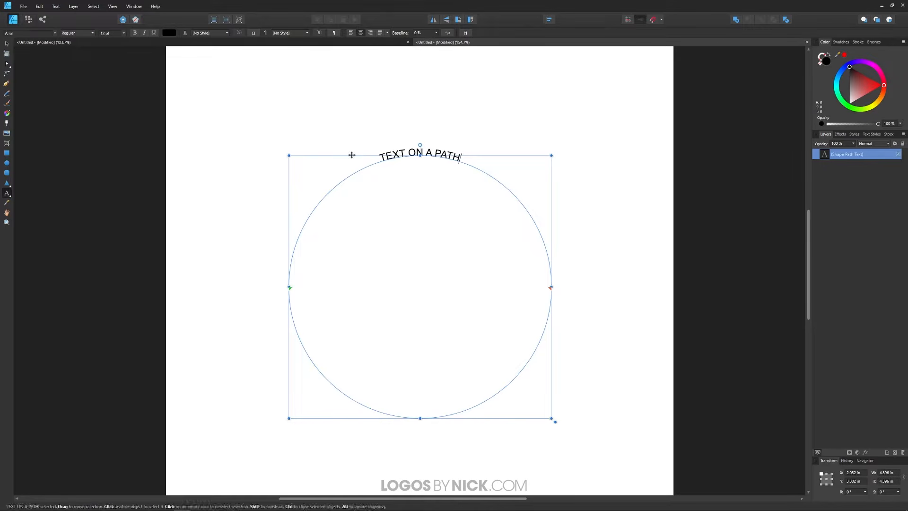
Change the font of the whole path text to League Gothic.
{"action": "triple_click", "coordinate": [416, 153]}
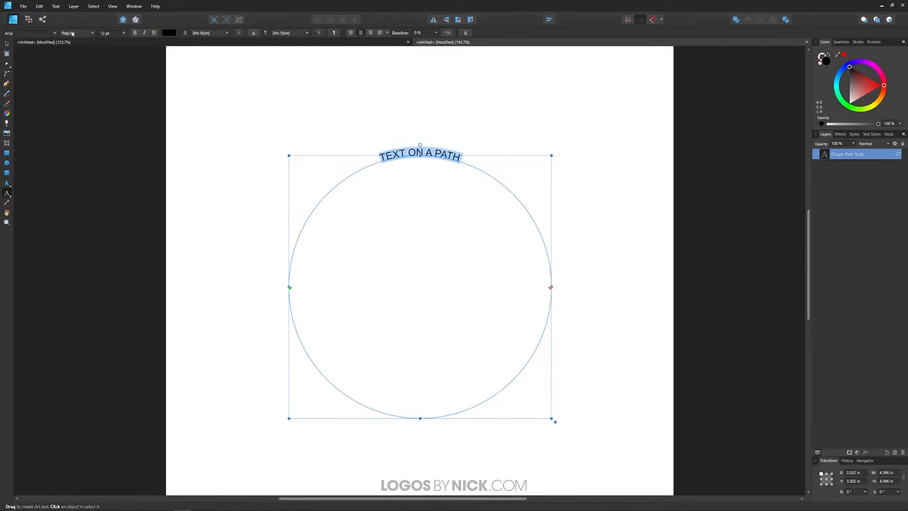
{"action": "left_click", "coordinate": [56, 34]}
{"action": "type", "text": "LEAG"}
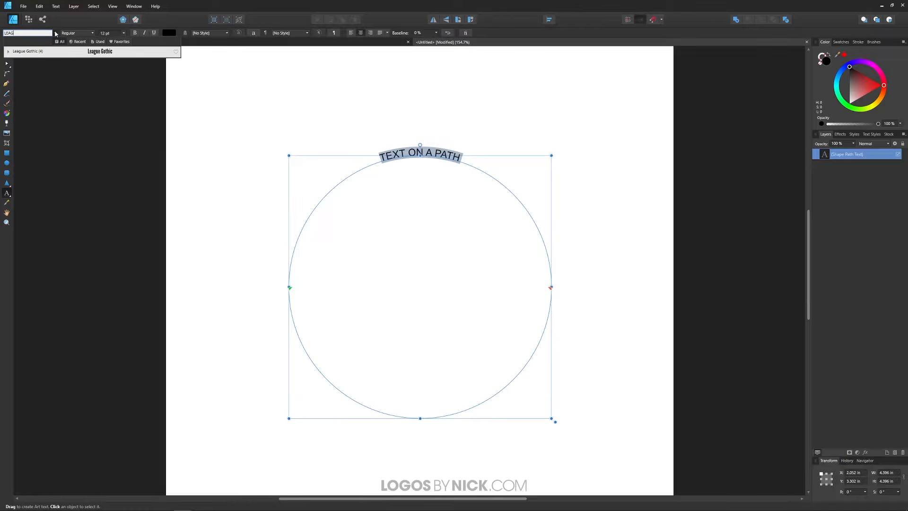
{"action": "left_click", "coordinate": [100, 51]}
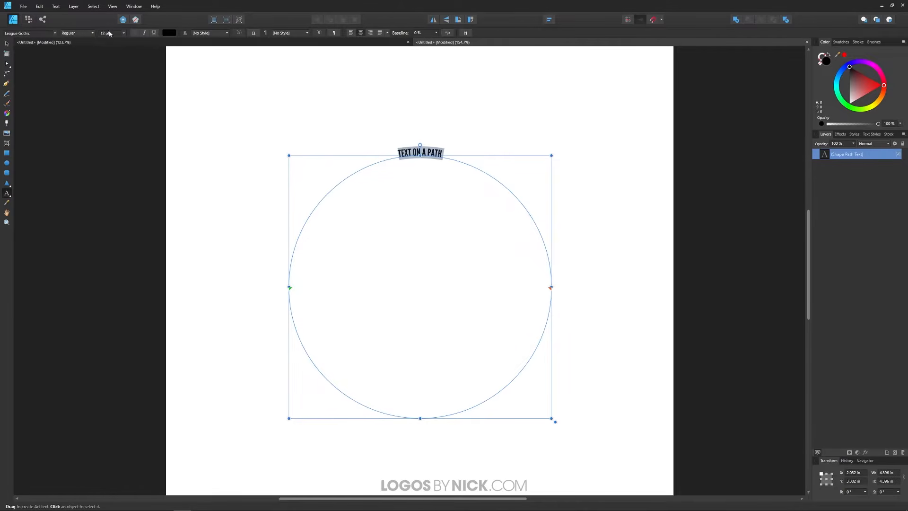
Set the path text's font size to 55 pt.
{"action": "left_click", "coordinate": [123, 33]}
{"action": "left_click", "coordinate": [129, 33]}
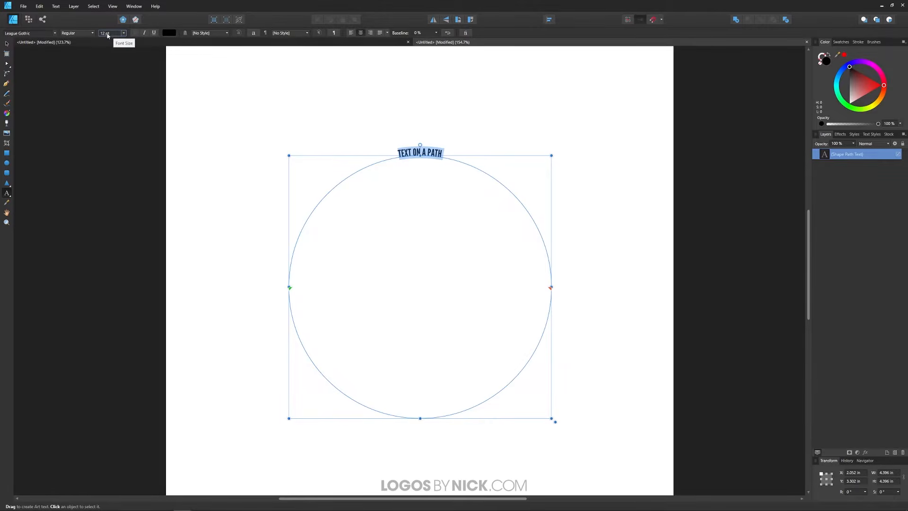
{"action": "scroll", "coordinate": [105, 33], "scroll_direction": "up", "scroll_amount": 20}
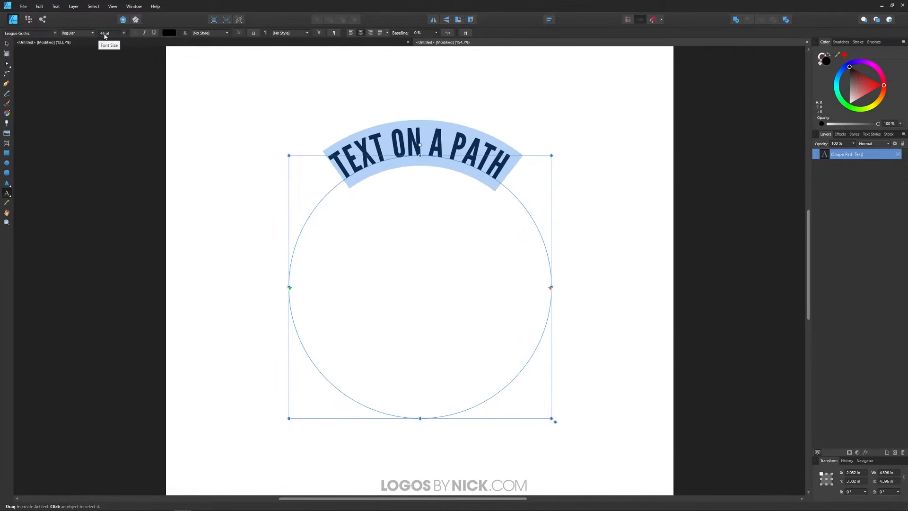
{"action": "scroll", "coordinate": [105, 36], "scroll_direction": "up", "scroll_amount": 10}
{"action": "scroll", "coordinate": [104, 33], "scroll_direction": "down", "scroll_amount": 15}
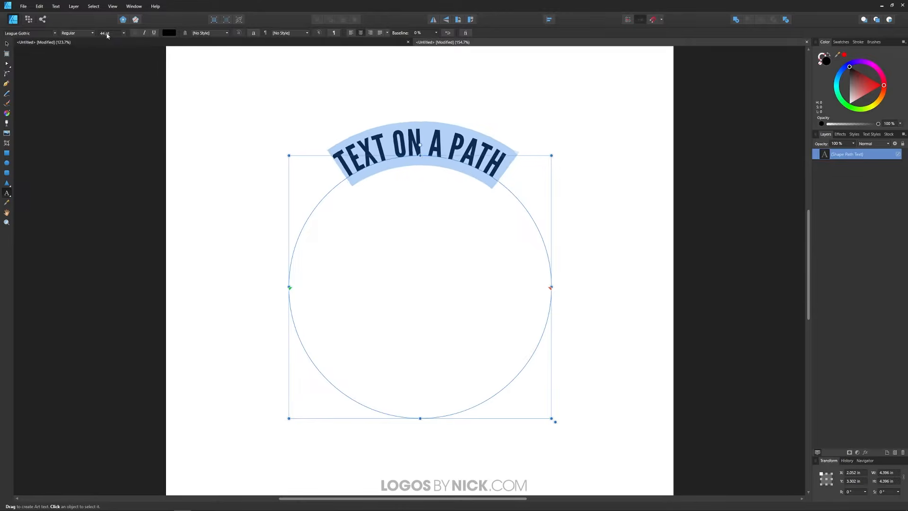
{"action": "scroll", "coordinate": [109, 35], "scroll_direction": "up", "scroll_amount": 15}
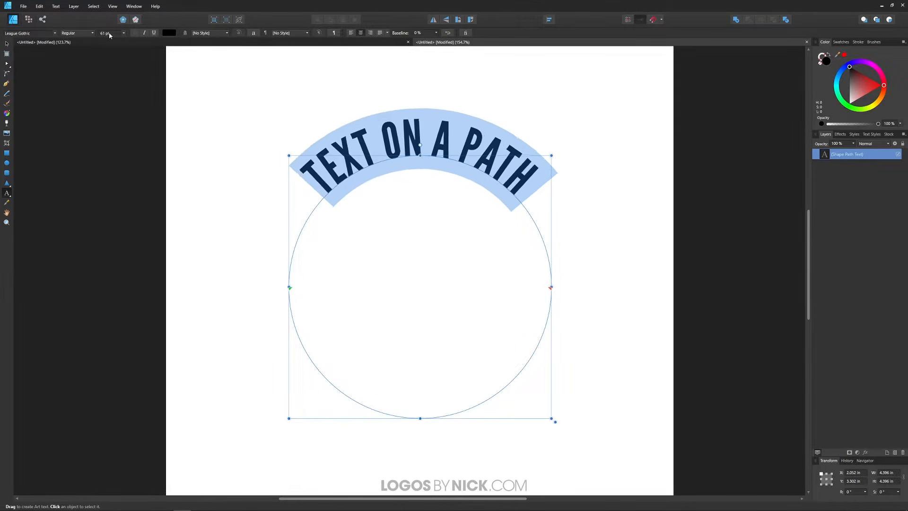
{"action": "scroll", "coordinate": [109, 35], "scroll_direction": "down", "scroll_amount": 1}
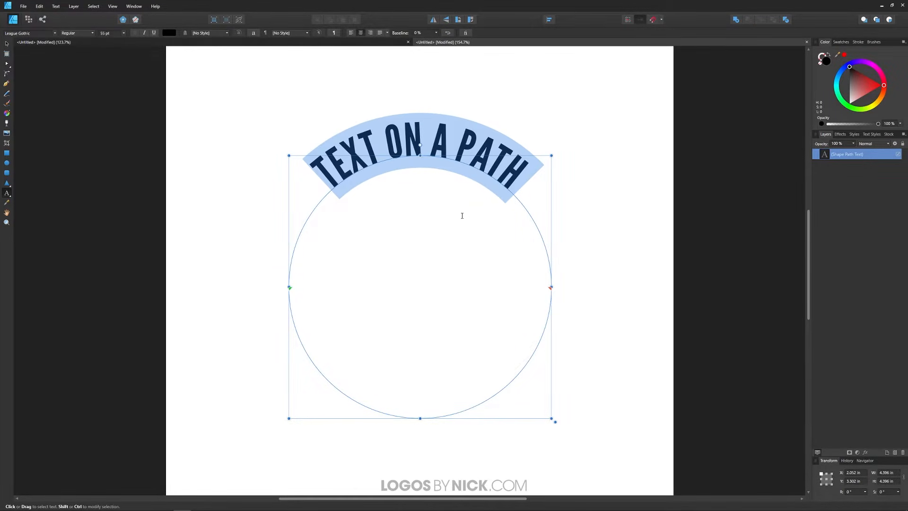
Add a second line reading TEXT ON A PATH after the first, running inside the circle's lower half.
{"action": "left_click_drag", "start_coordinate": [456, 214], "coordinate": [458, 229]}
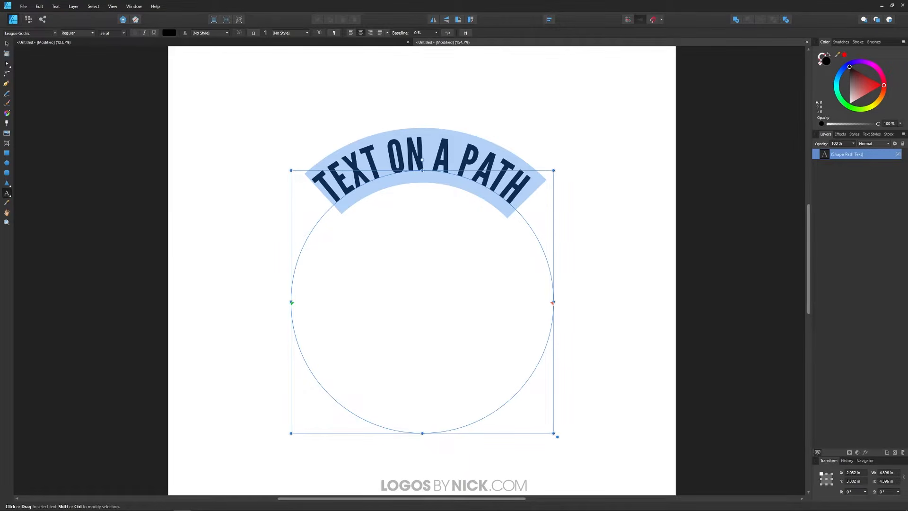
{"action": "left_click", "coordinate": [406, 148]}
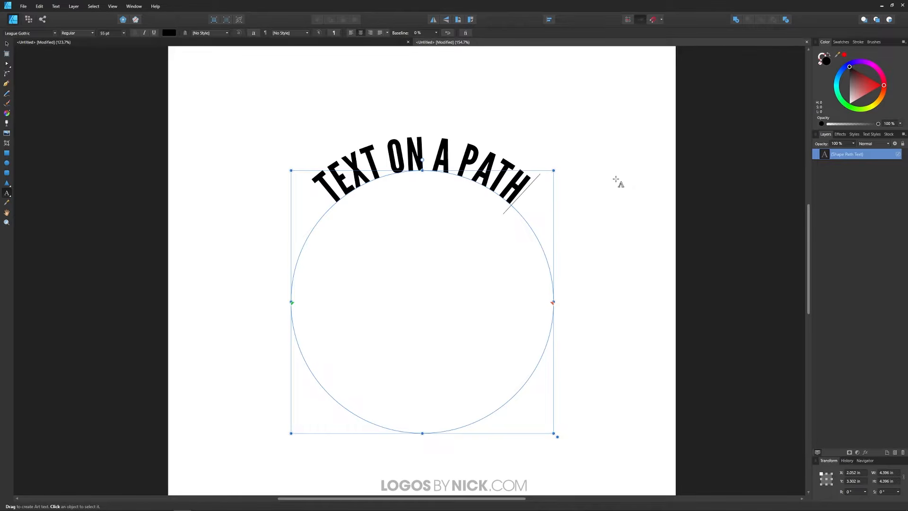
{"action": "key", "text": "Return"}
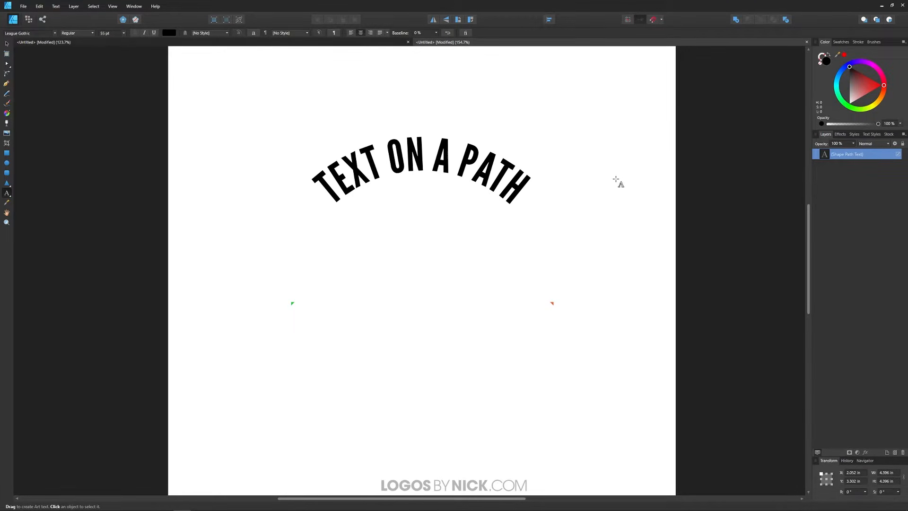
{"action": "type", "text": "TEXT ON A PATH"}
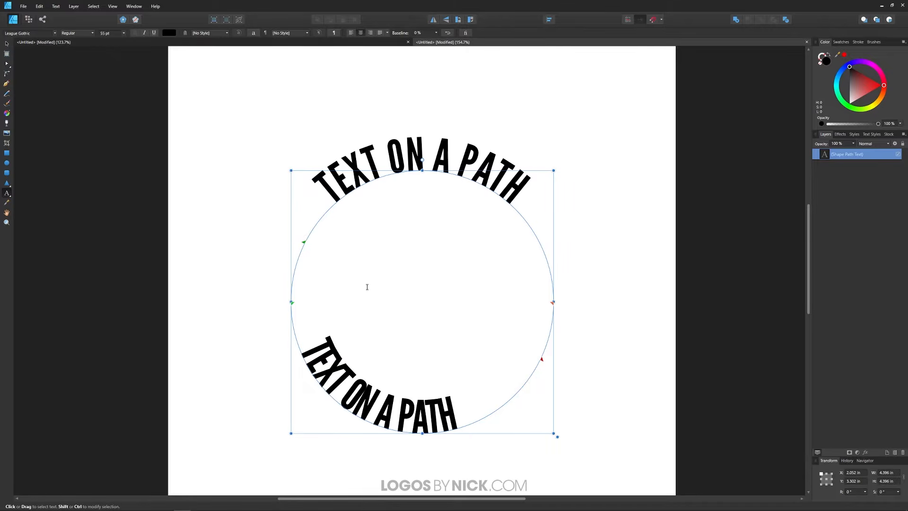
Move the lower text's start and end points to the circle's leftmost and rightmost points, centring it at the bottom.
{"action": "mouse_move", "coordinate": [304, 243]}
{"action": "left_mouse_down"}
{"action": "mouse_move", "coordinate": [296, 258]}
{"action": "mouse_move", "coordinate": [307, 241]}
{"action": "left_mouse_up"}
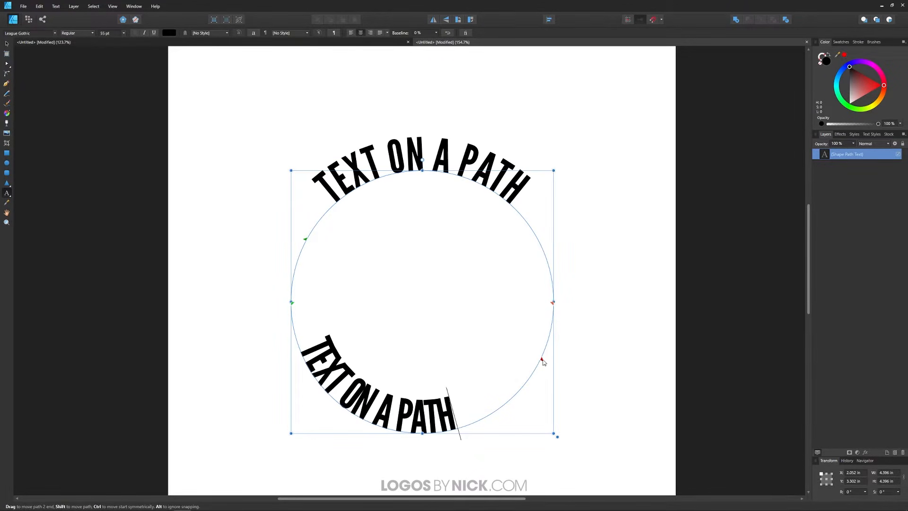
{"action": "mouse_move", "coordinate": [541, 362]}
{"action": "left_mouse_down"}
{"action": "mouse_move", "coordinate": [530, 377]}
{"action": "mouse_move", "coordinate": [561, 302]}
{"action": "left_mouse_up"}
{"action": "left_click_drag", "start_coordinate": [305, 241], "coordinate": [275, 304]}
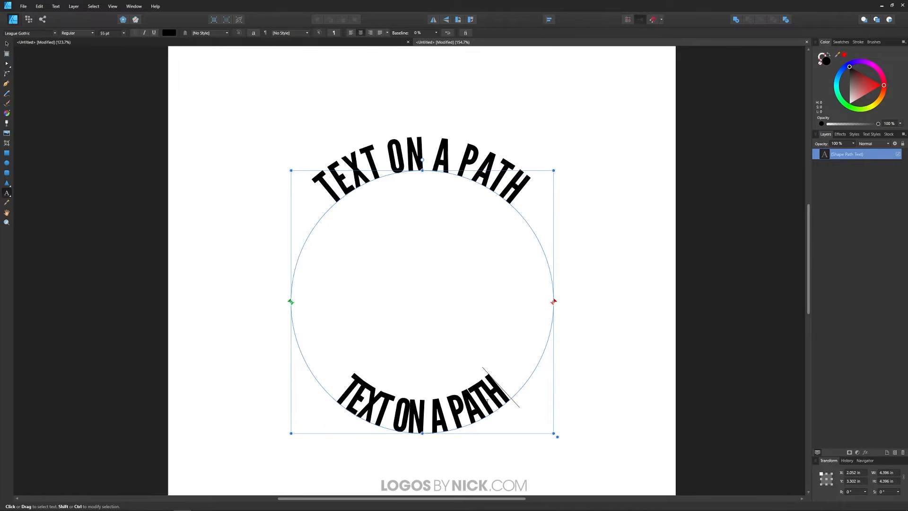
Widen the letter spacing of the whole lower line to match the spacing of the upper line.
{"action": "left_click", "coordinate": [465, 409]}
{"action": "triple_click", "coordinate": [460, 403]}
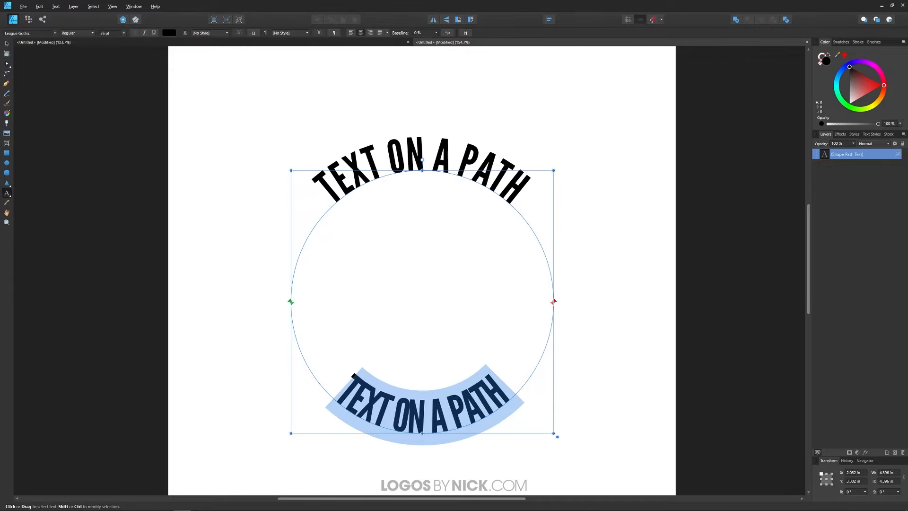
{"action": "key", "text": "alt+Right"}
{"action": "key", "text": "alt+Right"}
{"action": "key", "text": "alt+Right"}
{"action": "key", "text": "alt+Right"}
{"action": "key", "text": "alt+Right"}
{"action": "key", "text": "alt+Right"}
{"action": "key", "text": "alt+Right"}
{"action": "key", "text": "alt+Right"}
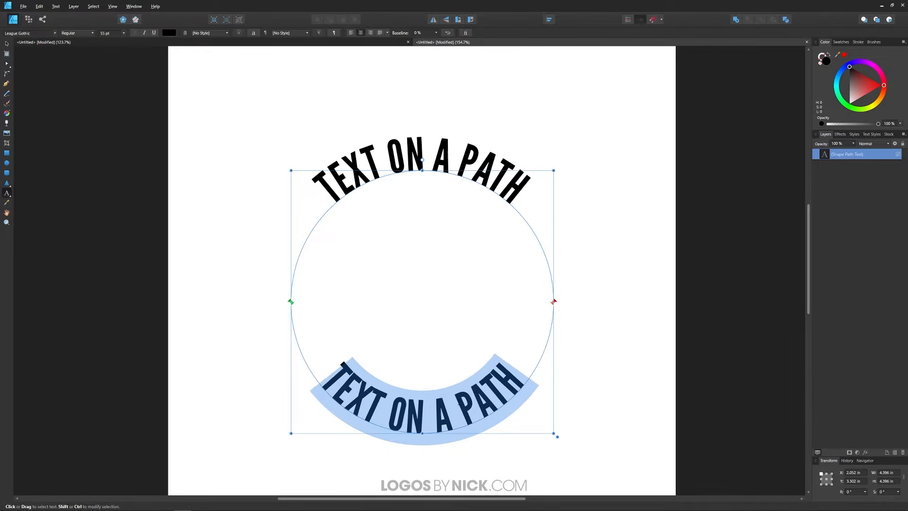
Try tighter letter spacing on the whole lower line, widening it back to match the upper line.
{"action": "key", "text": "alt+Left"}
{"action": "key", "text": "alt+Left"}
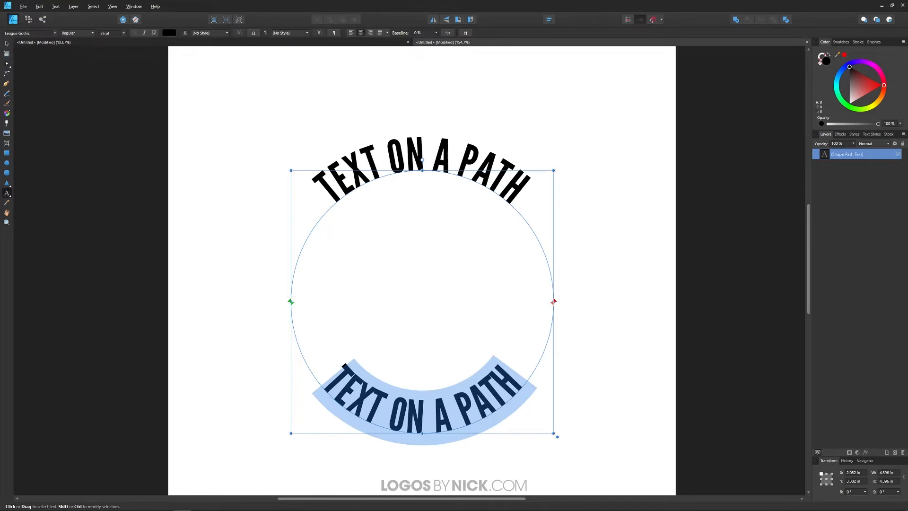
{"action": "key", "text": "alt+Left"}
{"action": "key", "text": "alt+Left"}
{"action": "key", "text": "alt+Left"}
{"action": "key", "text": "alt+Left"}
{"action": "key", "text": "alt+Left"}
{"action": "key", "text": "alt+Left"}
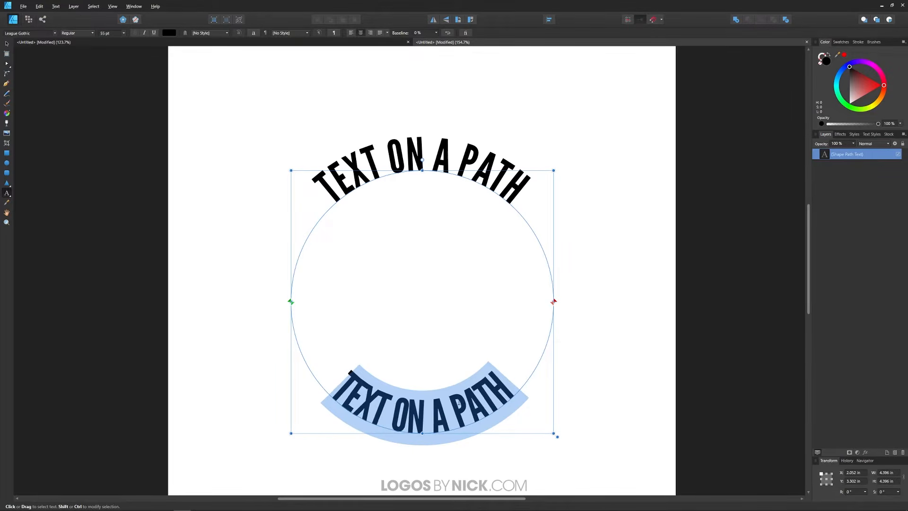
{"action": "key", "text": "alt+Right"}
{"action": "key", "text": "alt+Right"}
{"action": "key", "text": "alt+Right"}
{"action": "key", "text": "alt+Right"}
{"action": "key", "text": "alt+Right"}
{"action": "key", "text": "alt+Right"}
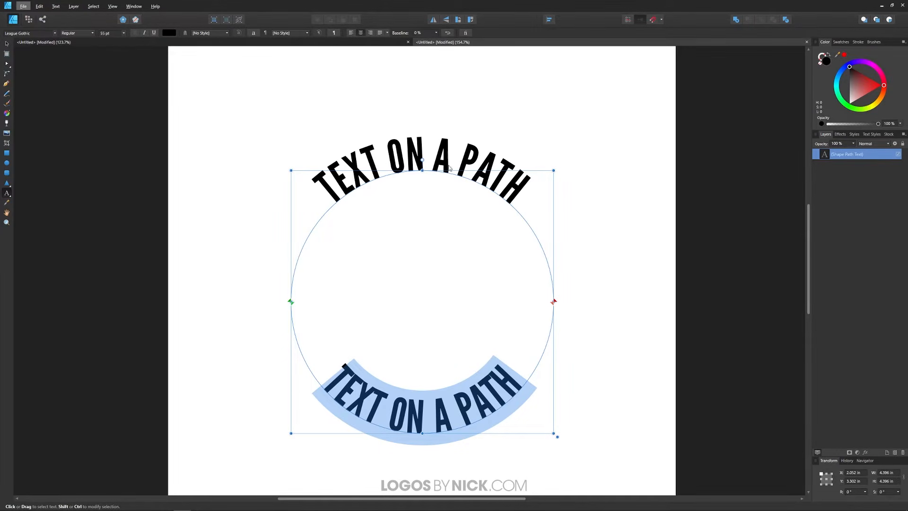
{"action": "key", "text": "alt+Right"}
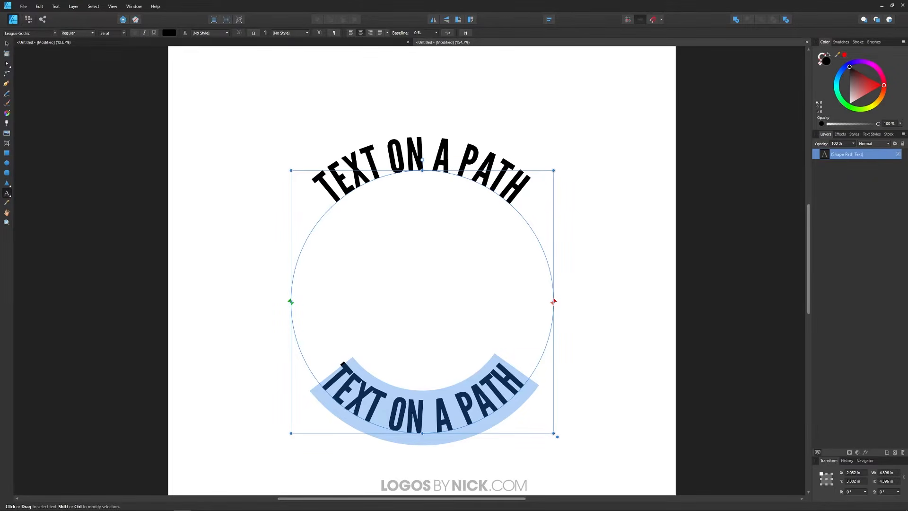
Widen the kerning between individual letters of PATH in the lower line to even out their gaps.
{"action": "left_click", "coordinate": [413, 416]}
{"action": "left_click", "coordinate": [474, 398]}
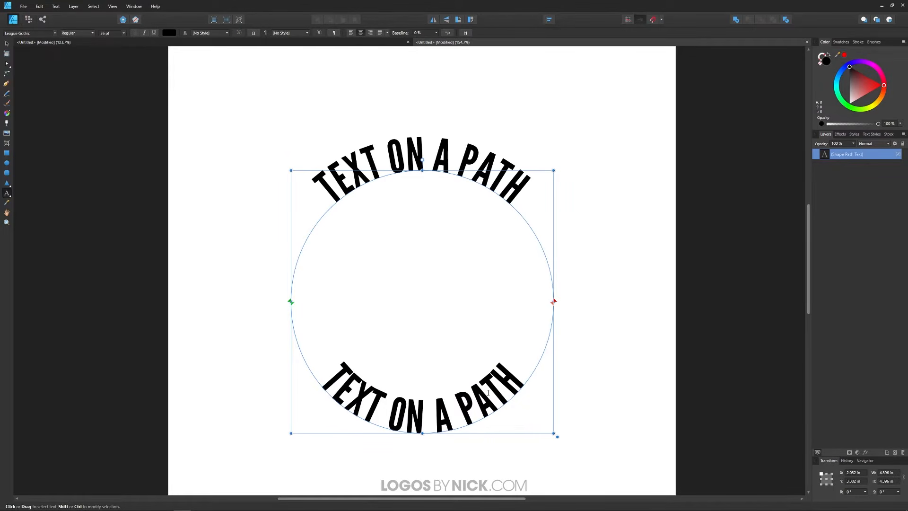
{"action": "left_click", "coordinate": [488, 392]}
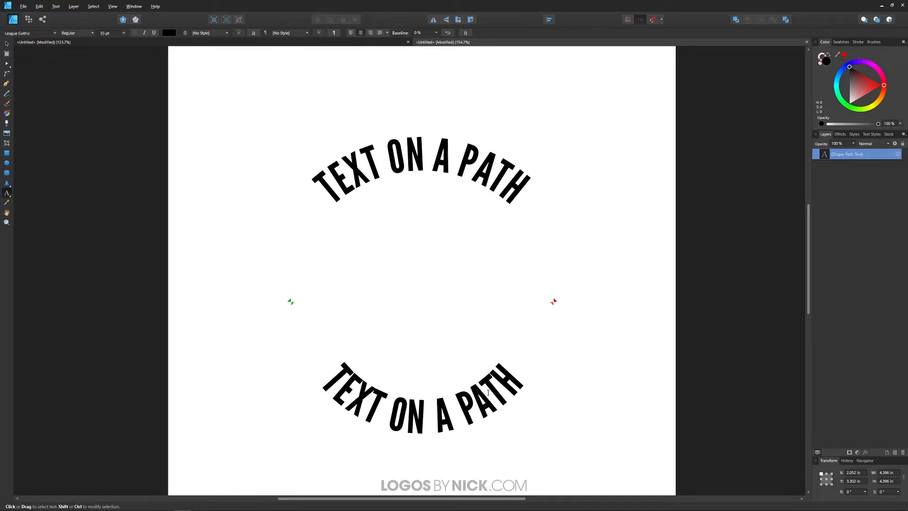
{"action": "key", "text": "Right"}
{"action": "key", "text": "alt+Right"}
{"action": "key", "text": "alt+Right"}
{"action": "key", "text": "Left"}
{"action": "key", "text": "Left"}
{"action": "key", "text": "Right"}
{"action": "key", "text": "alt+Right"}
{"action": "key", "text": "alt+Right"}
{"action": "key", "text": "Left"}
{"action": "key", "text": "Left"}
{"action": "key", "text": "Left"}
{"action": "key", "text": "Left"}
{"action": "key", "text": "Left"}
{"action": "key", "text": "Left"}
{"action": "key", "text": "Left"}
{"action": "key", "text": "Left"}
{"action": "key", "text": "Left"}
{"action": "key", "text": "Left"}
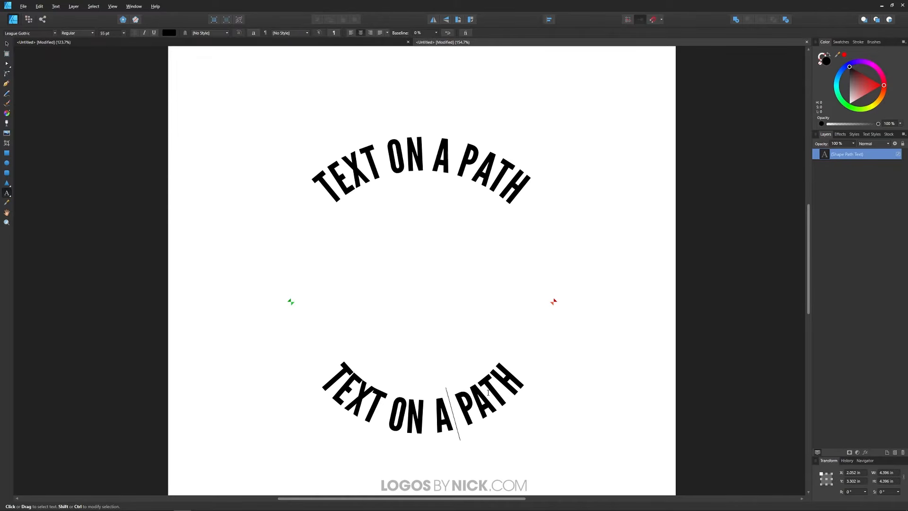
Widen the kerning at uneven gaps among the words TEXT ON A in the lower line.
{"action": "key", "text": "Right"}
{"action": "key", "text": "alt+Right"}
{"action": "key", "text": "alt+Right"}
{"action": "key", "text": "alt+Right"}
{"action": "key", "text": "Left"}
{"action": "key", "text": "Left"}
{"action": "key", "text": "Right"}
{"action": "key", "text": "alt+Right"}
{"action": "key", "text": "Left"}
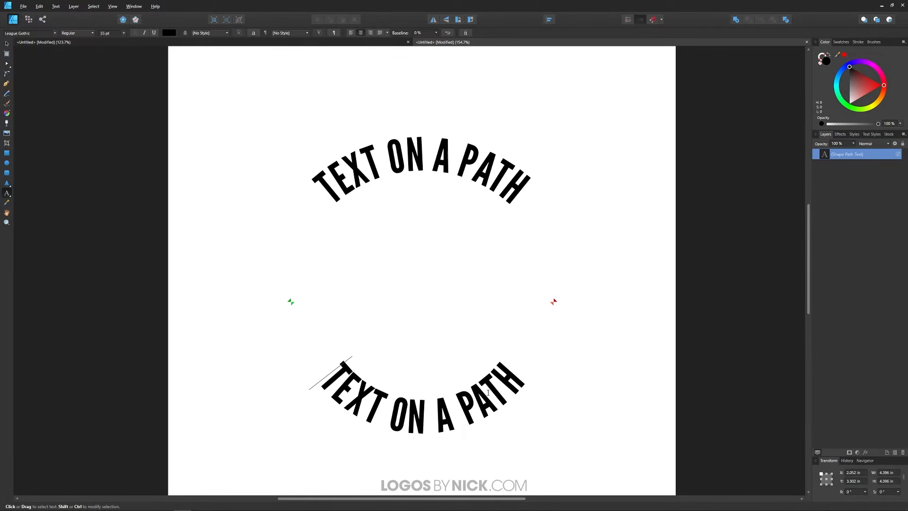
{"action": "key", "text": "Right"}
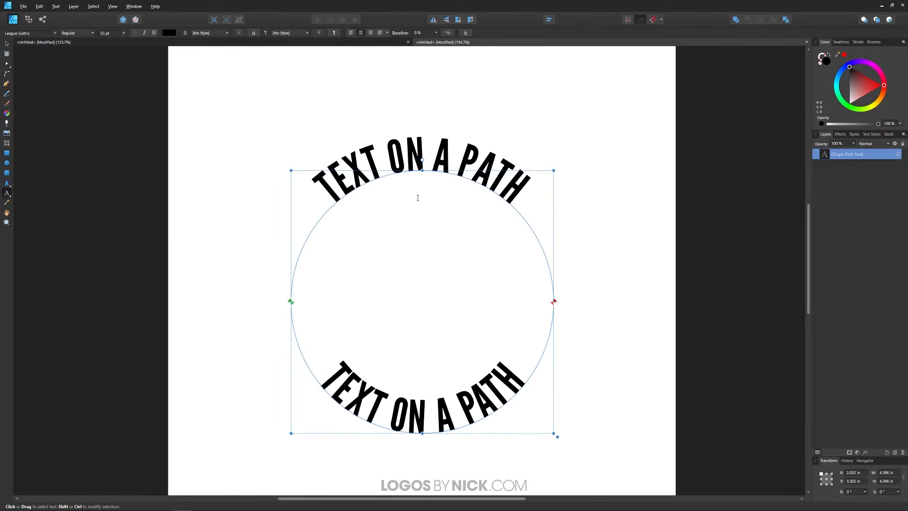
Set the baseline of the whole upper line to 73% so its letters sit inside the circle.
{"action": "triple_click", "coordinate": [415, 144]}
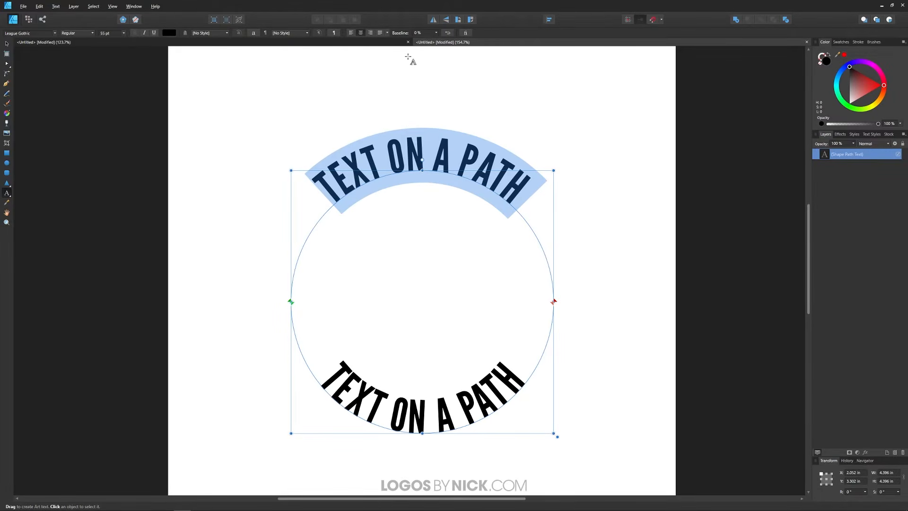
{"action": "left_click", "coordinate": [437, 33]}
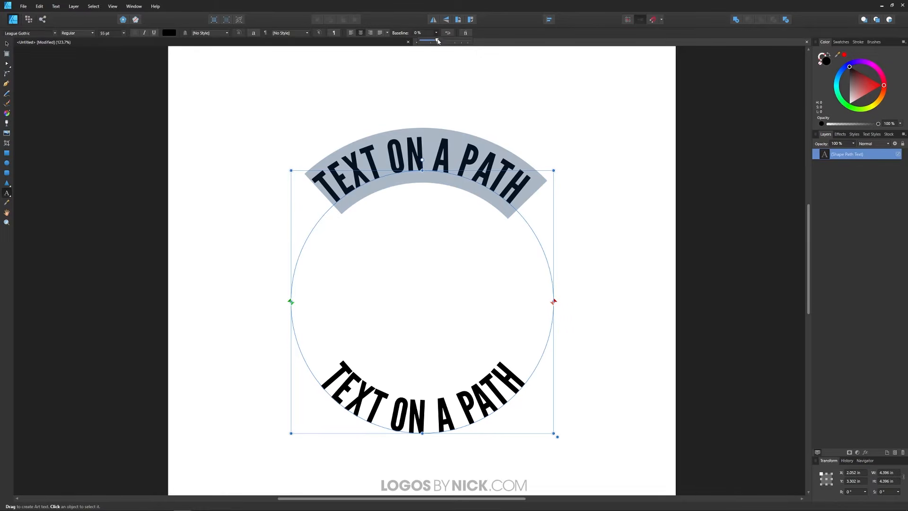
{"action": "left_click_drag", "start_coordinate": [438, 42], "coordinate": [463, 52]}
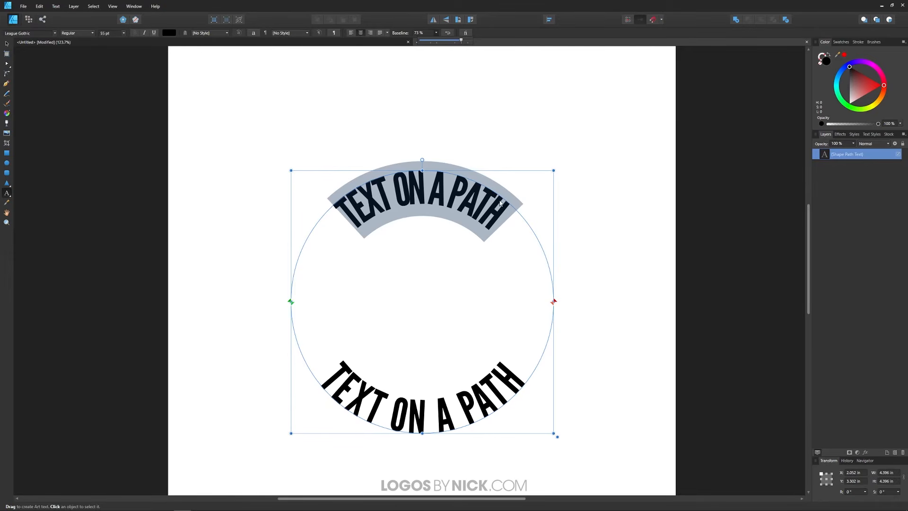
Widen the letter spacing of the whole upper line to match the width of the lower line.
{"action": "key", "text": "alt+Right"}
{"action": "key", "text": "alt+Right"}
{"action": "key", "text": "alt+Right"}
{"action": "key", "text": "alt+Right"}
{"action": "key", "text": "alt+Right"}
{"action": "key", "text": "alt+Right"}
{"action": "key", "text": "alt+Right"}
{"action": "key", "text": "alt+Right"}
{"action": "key", "text": "alt+Right"}
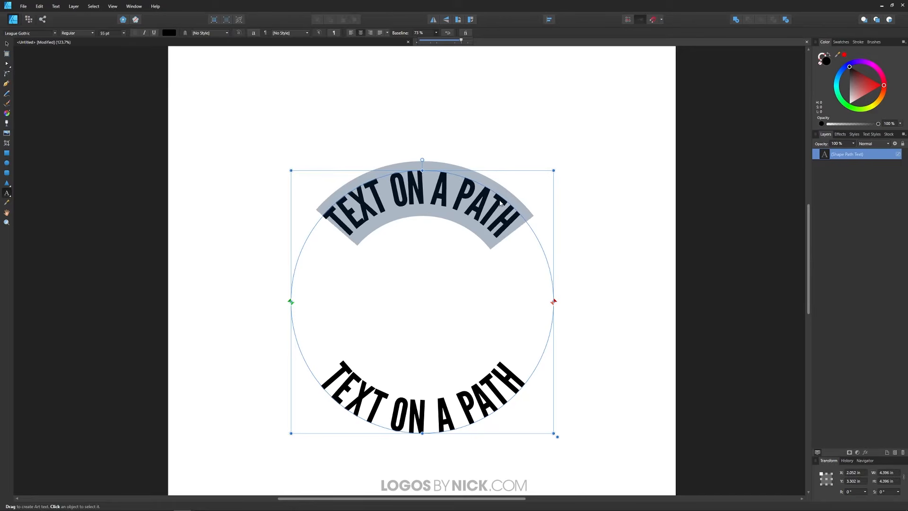
{"action": "key", "text": "alt+Left"}
{"action": "key", "text": "alt+Left"}
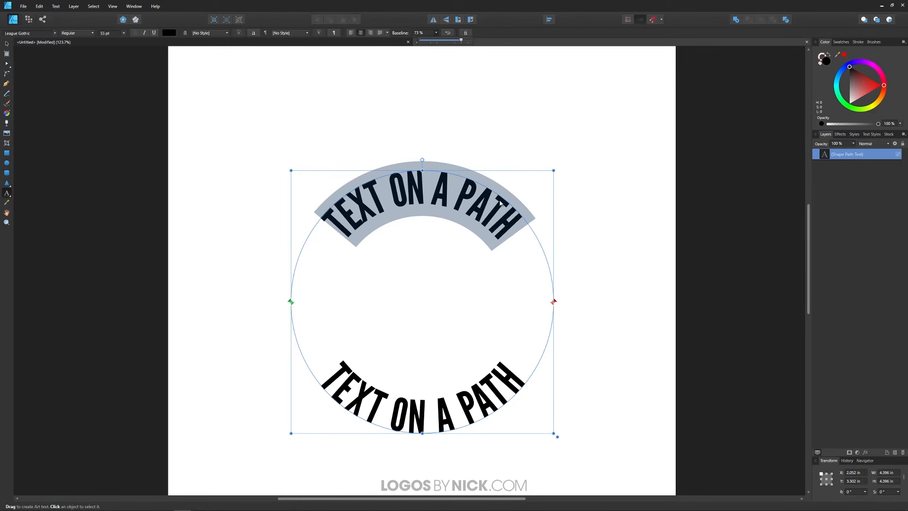
Widen the kerning between E and X in the upper line's TEXT and go through the remaining letter pairs.
{"action": "key", "text": "Left"}
{"action": "key", "text": "Right"}
{"action": "key", "text": "Right"}
{"action": "key", "text": "alt+Right"}
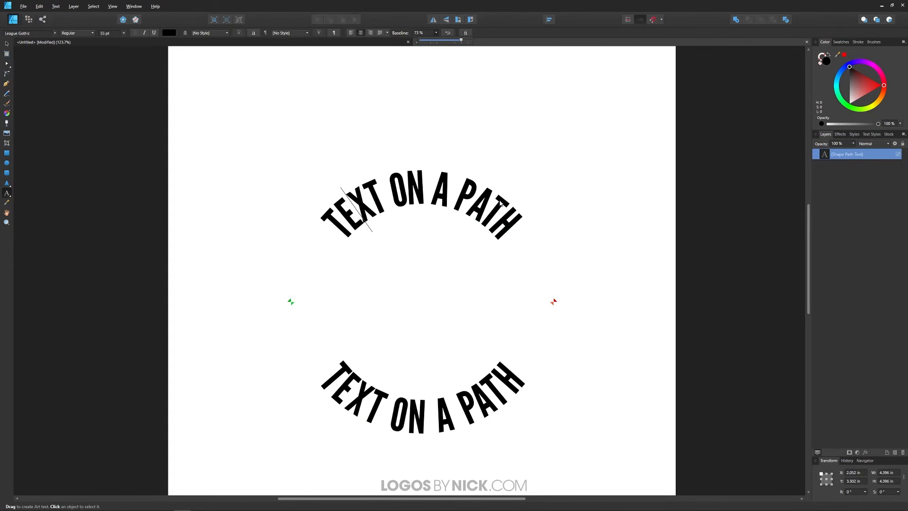
{"action": "key", "text": "Right"}
{"action": "key", "text": "Right"}
{"action": "key", "text": "Right"}
{"action": "key", "text": "Right"}
{"action": "key", "text": "Right"}
{"action": "key", "text": "Right"}
{"action": "key", "text": "Right"}
{"action": "key", "text": "Right"}
{"action": "key", "text": "Right"}
{"action": "key", "text": "Right"}
{"action": "key", "text": "Right"}
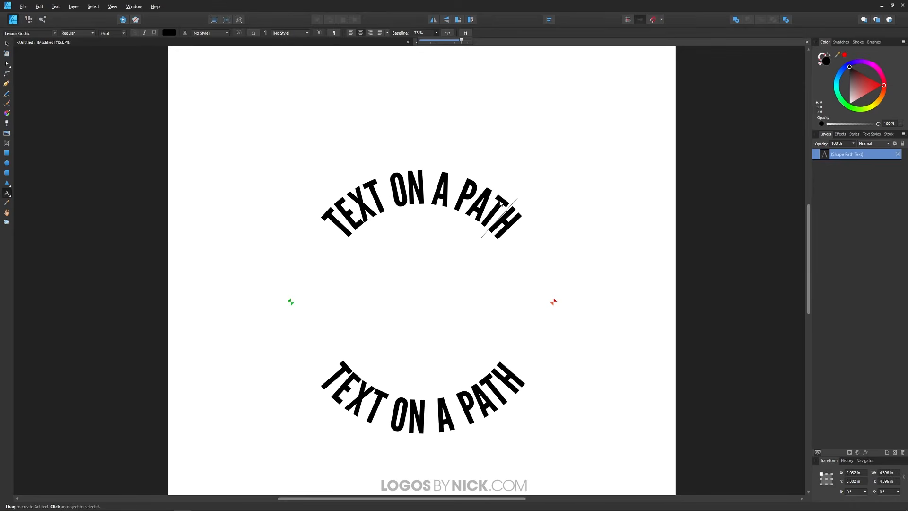
Convert the finished circular path text to curves and deselect it.
{"action": "left_click", "coordinate": [7, 43]}
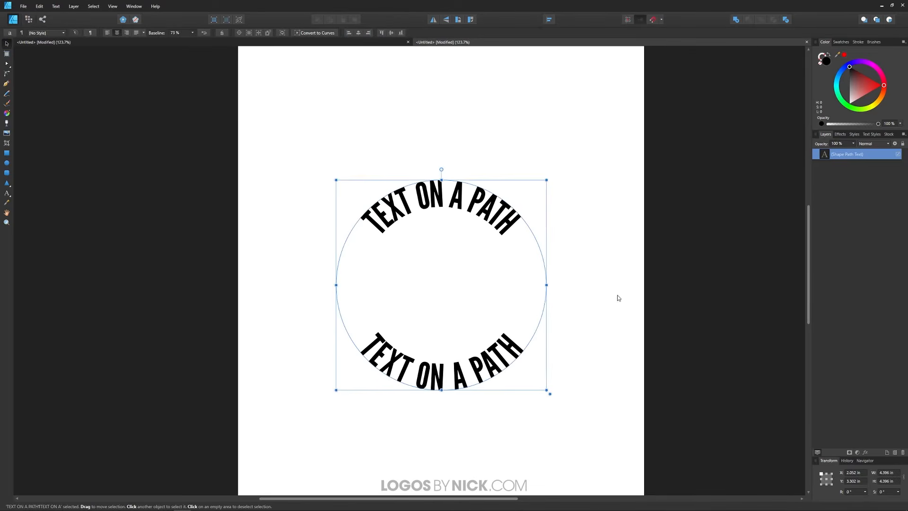
{"action": "left_click", "coordinate": [591, 286]}
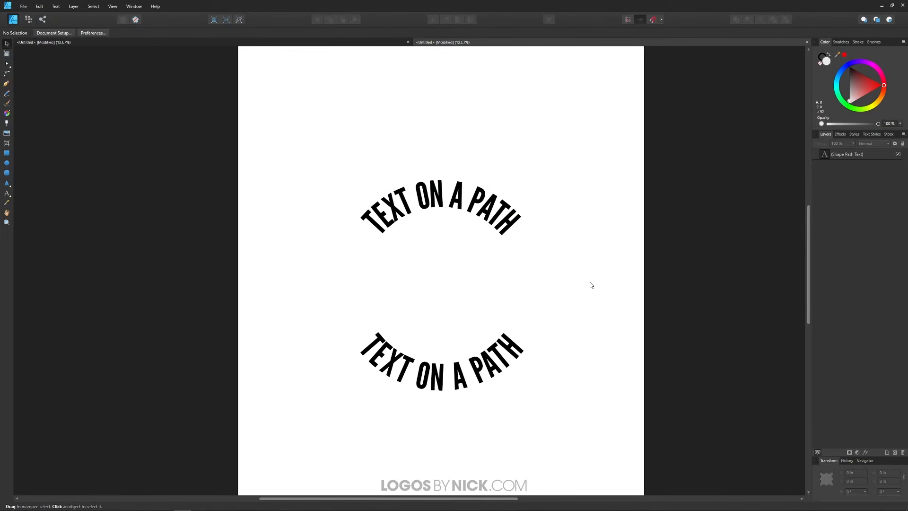
{"action": "left_click", "coordinate": [510, 227]}
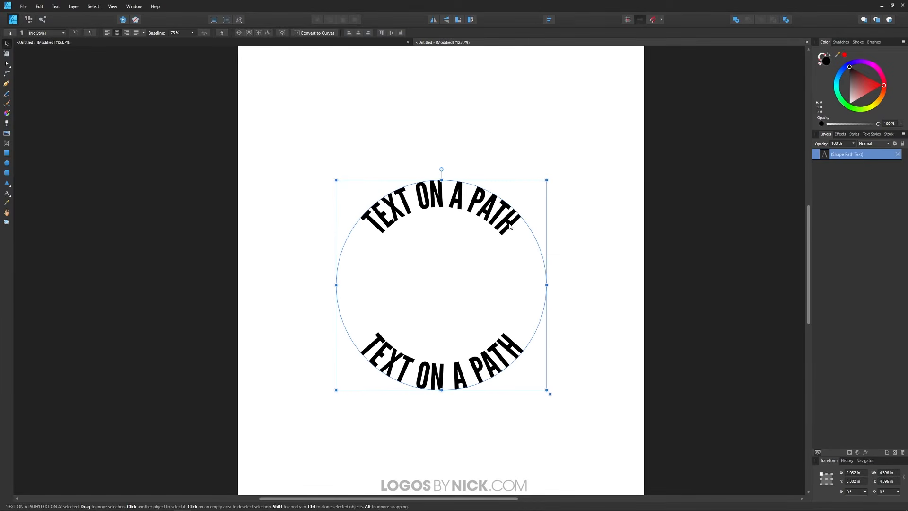
{"action": "left_click", "coordinate": [317, 33]}
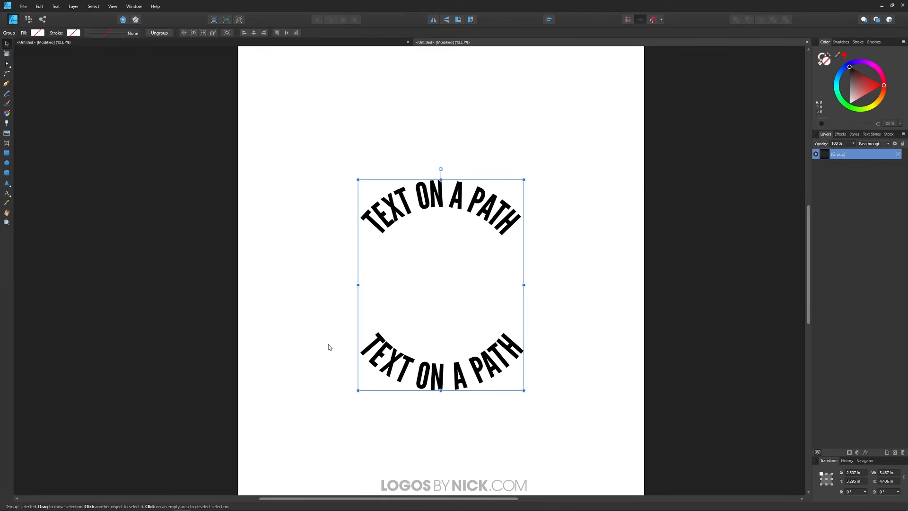
{"action": "left_click", "coordinate": [560, 315]}
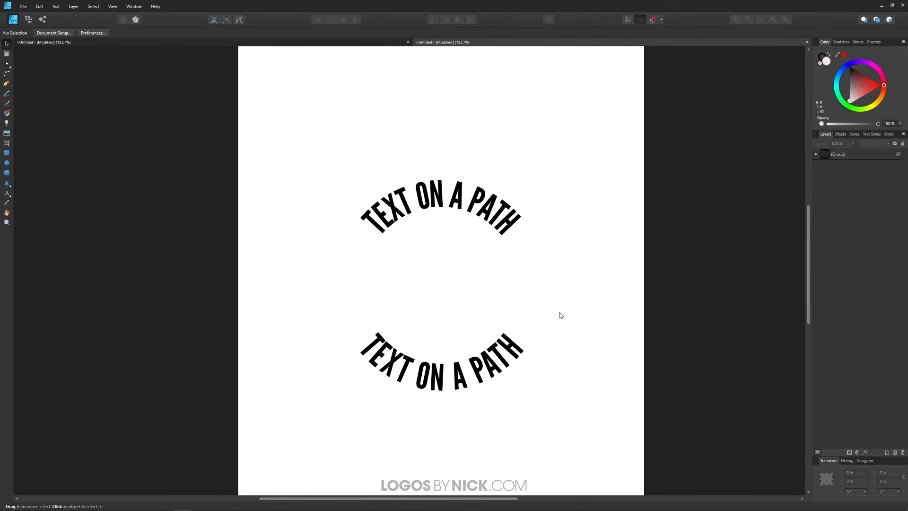